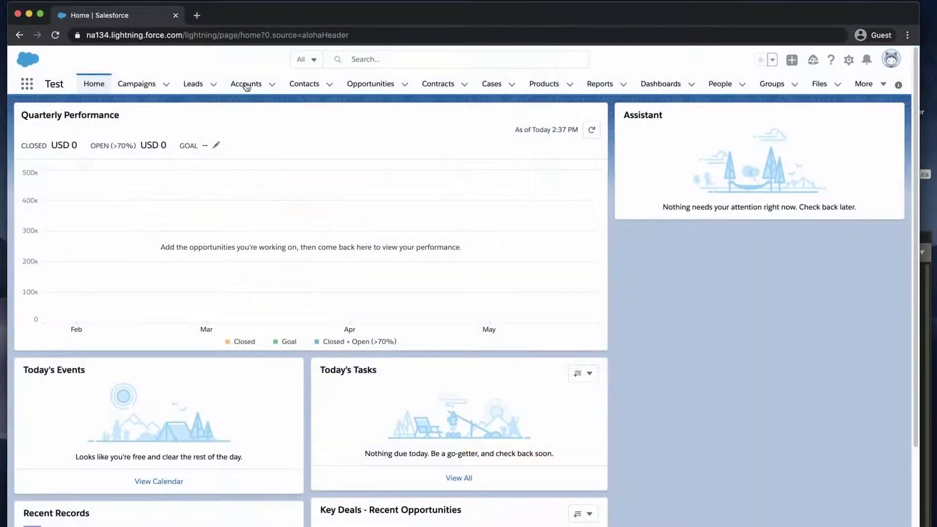
- Open the Acme Inc account from the Accounts tab's Recently Viewed list
{"action": "left_click", "coordinate": [247, 85]}
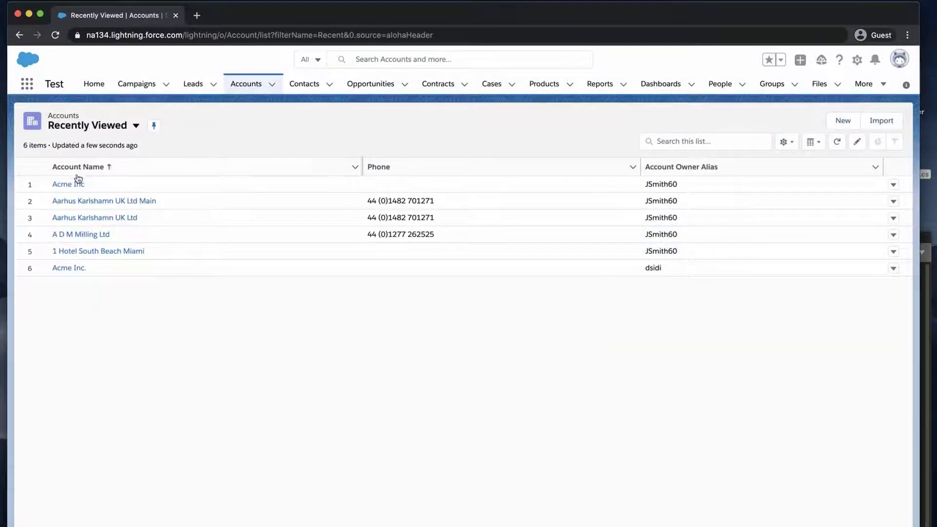
{"action": "left_click", "coordinate": [68, 184]}
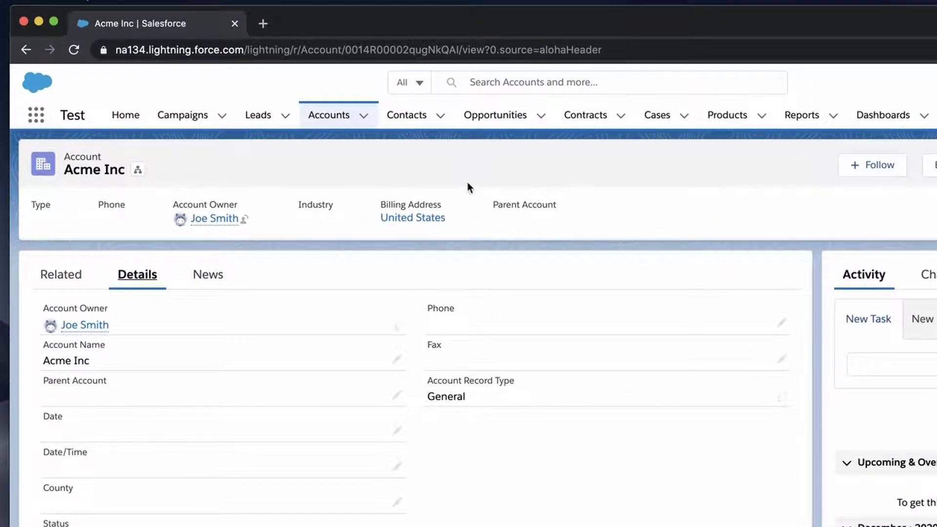
- Select the Acme Inc record ID in the browser's address bar
{"action": "double_click", "coordinate": [392, 50]}
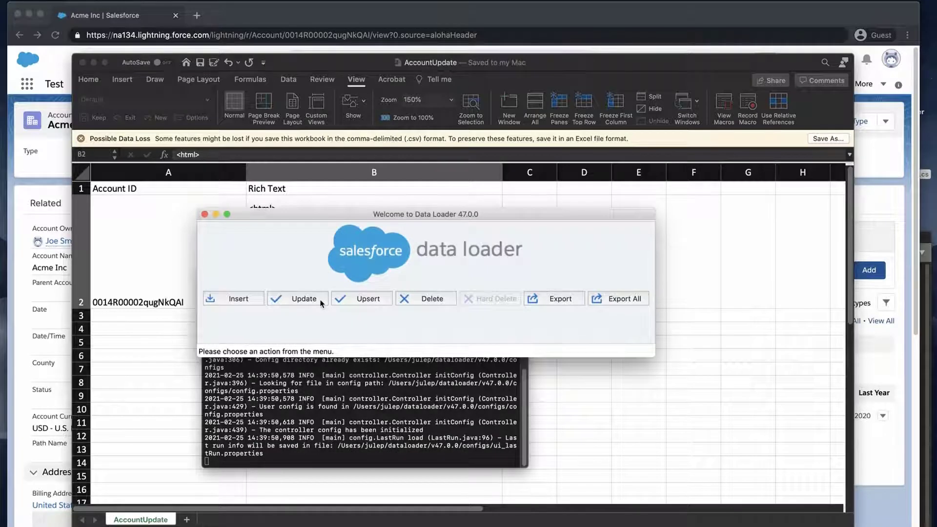
- Start an Update operation and log in to Salesforce with password authentication
{"action": "left_click", "coordinate": [317, 299]}
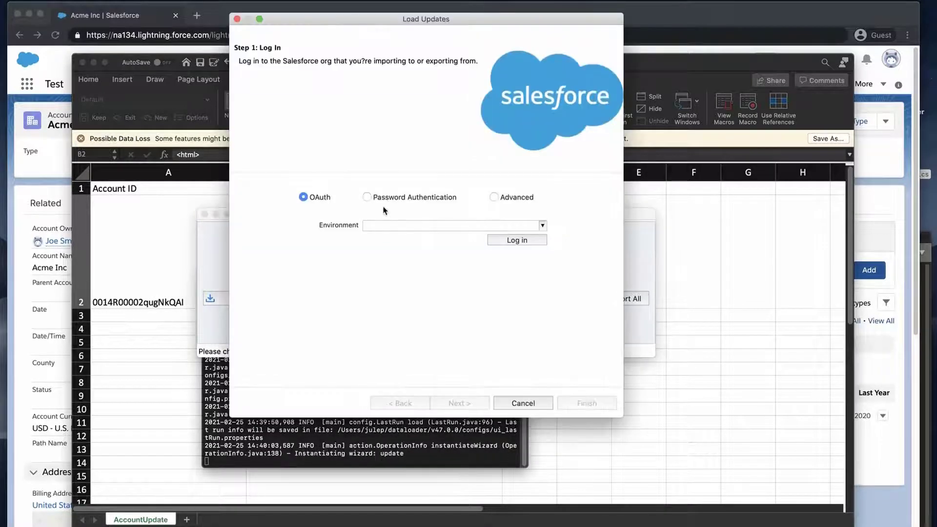
{"action": "left_click", "coordinate": [367, 197]}
{"action": "left_click", "coordinate": [521, 277]}
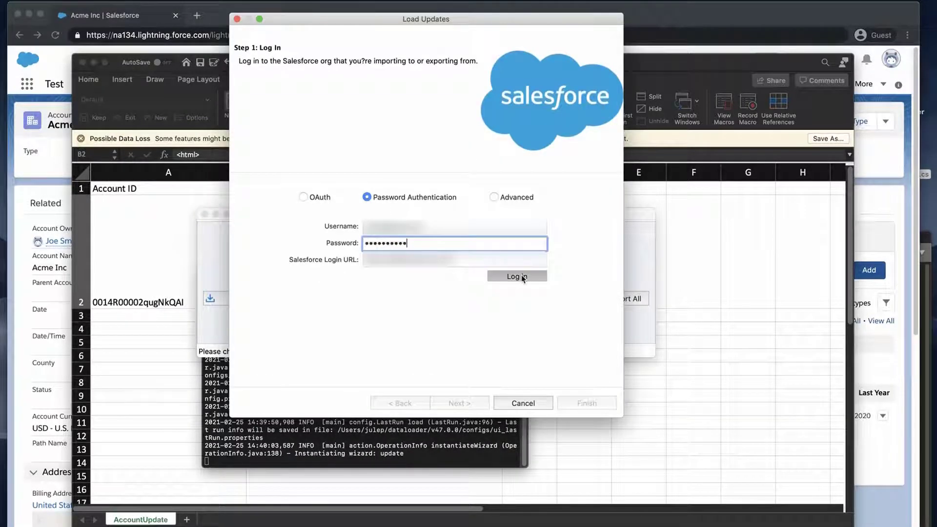
{"action": "left_click", "coordinate": [461, 403]}
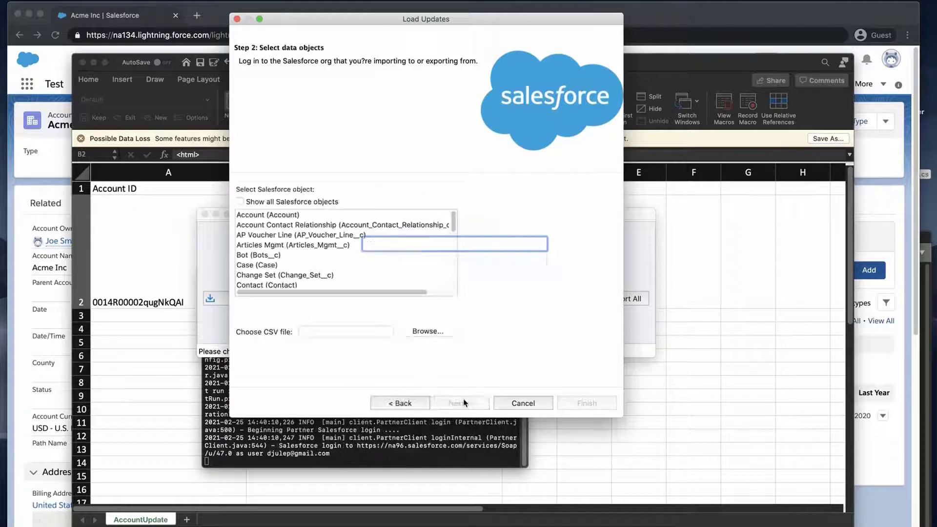
- Target the Account object with AccountUpdate.csv, which initializes with 1 record
{"action": "left_click", "coordinate": [352, 216]}
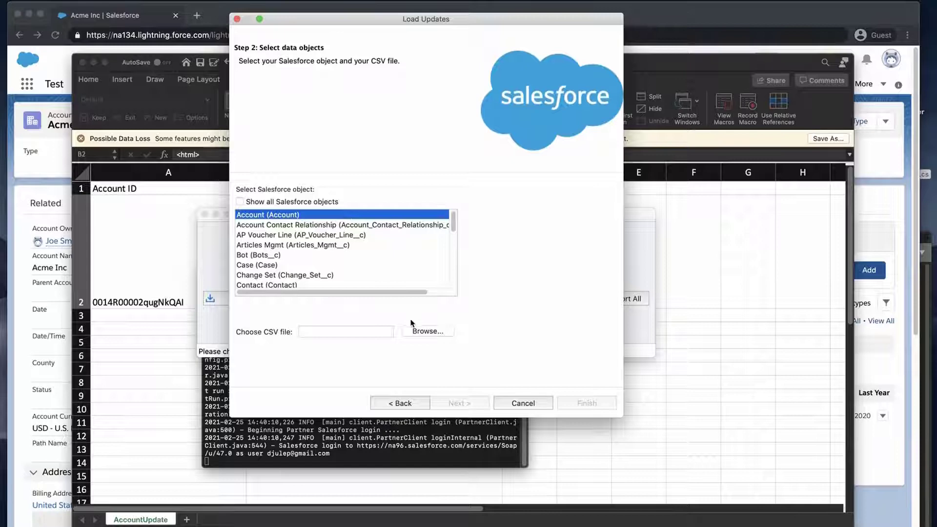
{"action": "left_click", "coordinate": [428, 331]}
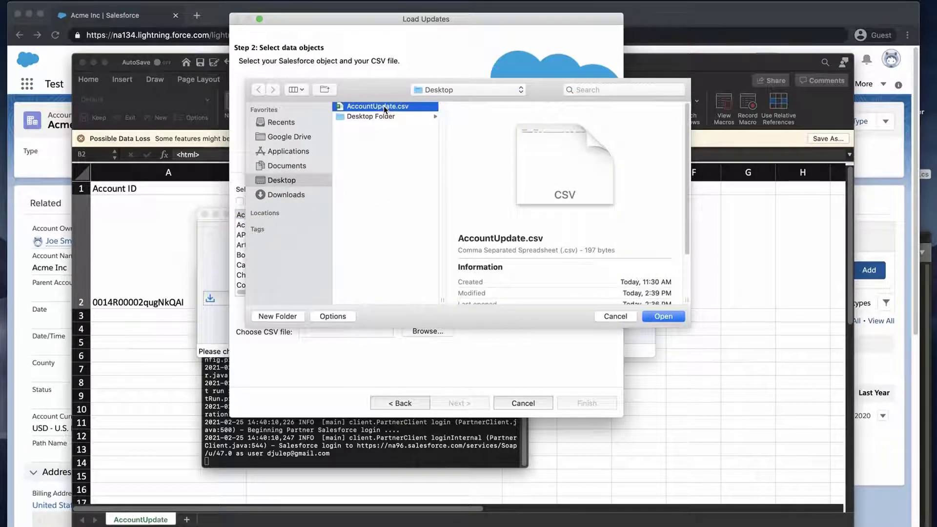
{"action": "left_click", "coordinate": [667, 318]}
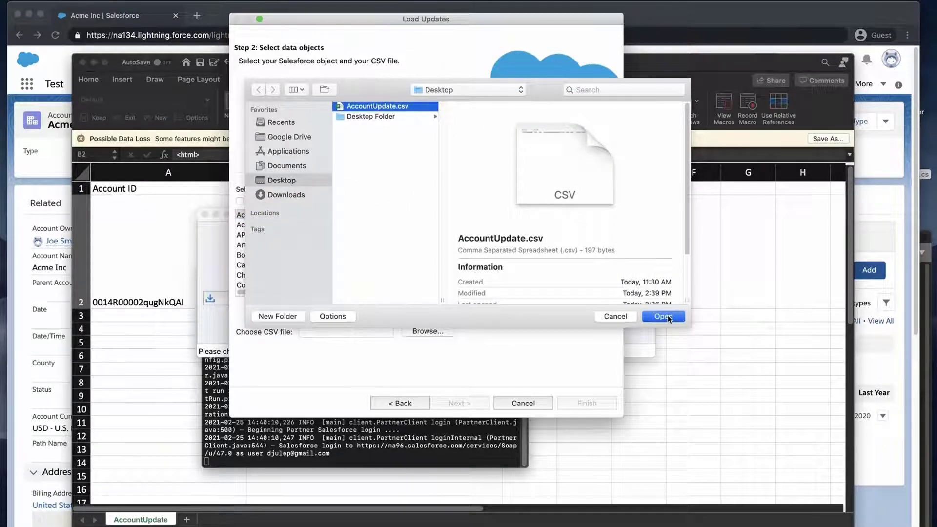
{"action": "left_click", "coordinate": [459, 404]}
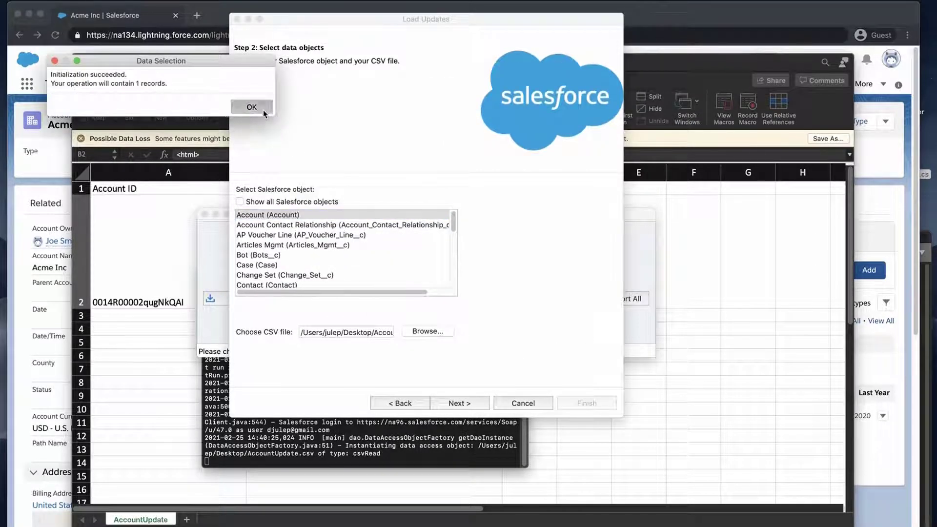
- Create a field map pairing Account ID with Id and Rich Text with Rich_Text__c
{"action": "left_click", "coordinate": [259, 108]}
{"action": "left_click", "coordinate": [343, 193]}
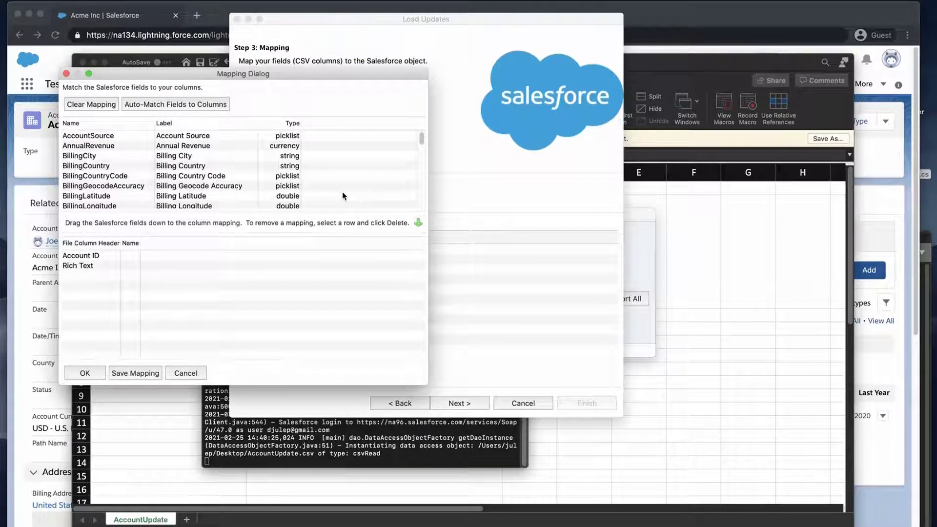
{"action": "left_click", "coordinate": [201, 104]}
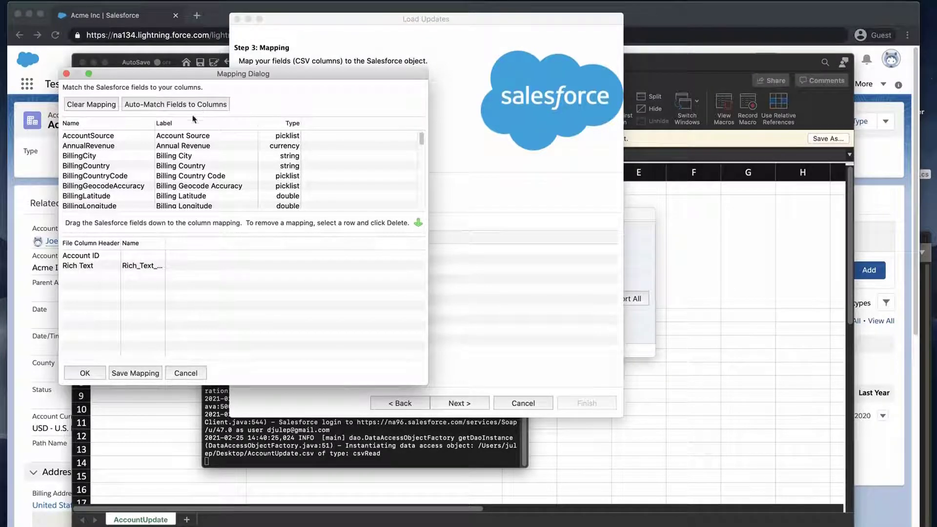
{"action": "scroll", "coordinate": [113, 169], "scroll_direction": "down", "scroll_amount": 3}
{"action": "scroll", "coordinate": [113, 169], "scroll_direction": "down", "scroll_amount": 3}
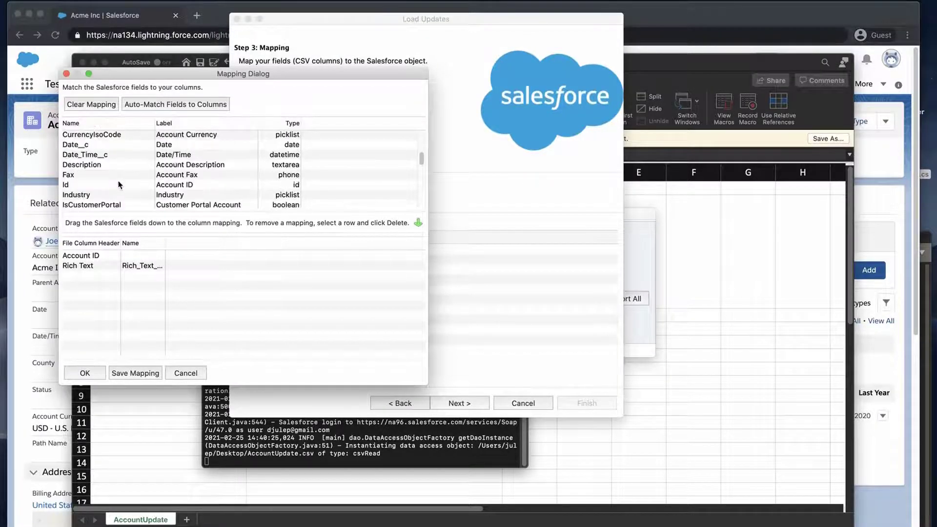
{"action": "left_click_drag", "start_coordinate": [118, 185], "coordinate": [151, 260]}
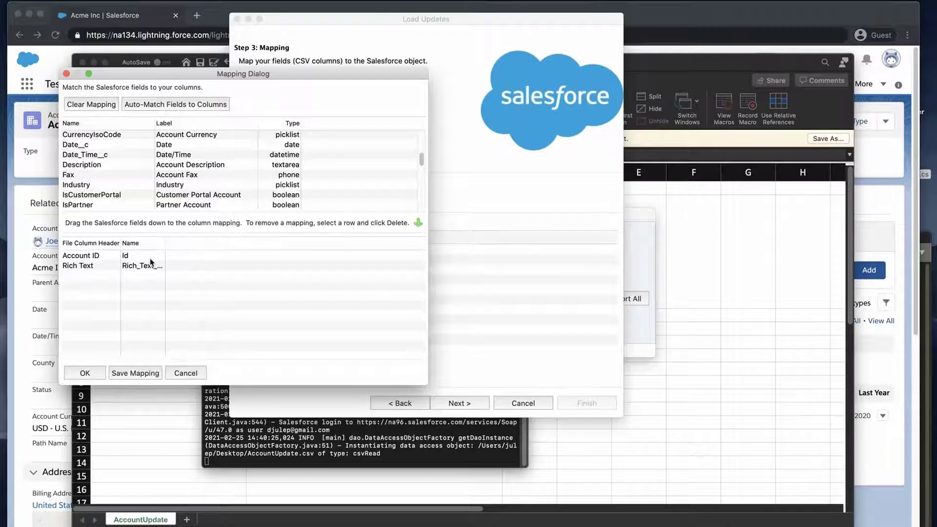
{"action": "left_click", "coordinate": [85, 373]}
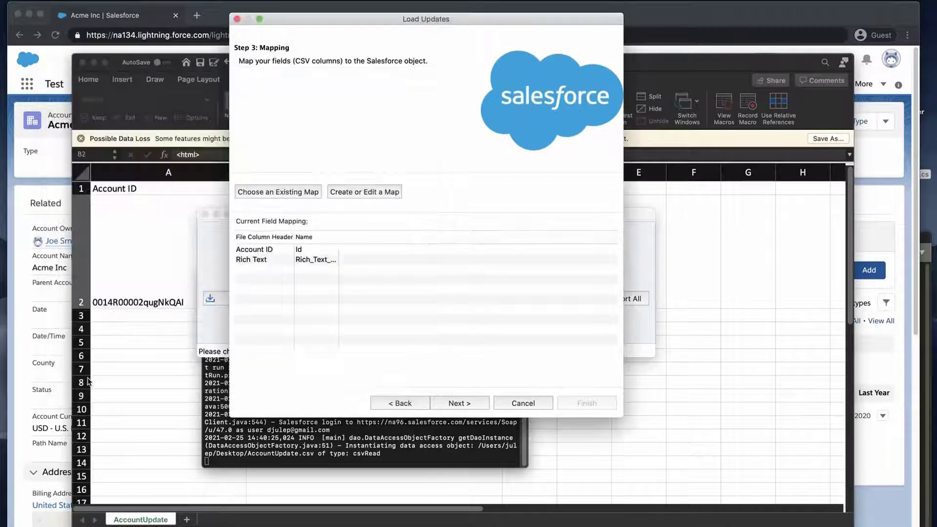
- Finish and confirm the Account update, yielding 1 success and 0 errors
{"action": "left_click", "coordinate": [454, 408]}
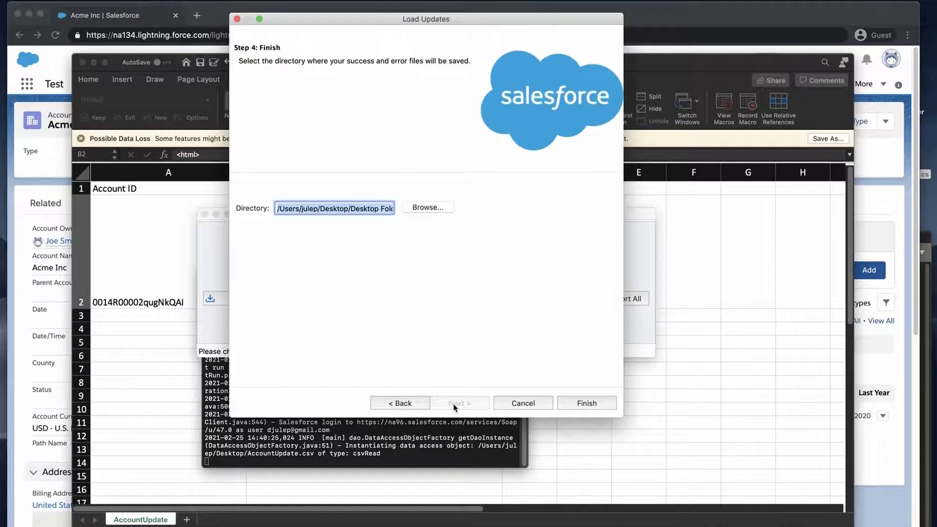
{"action": "left_click", "coordinate": [583, 405]}
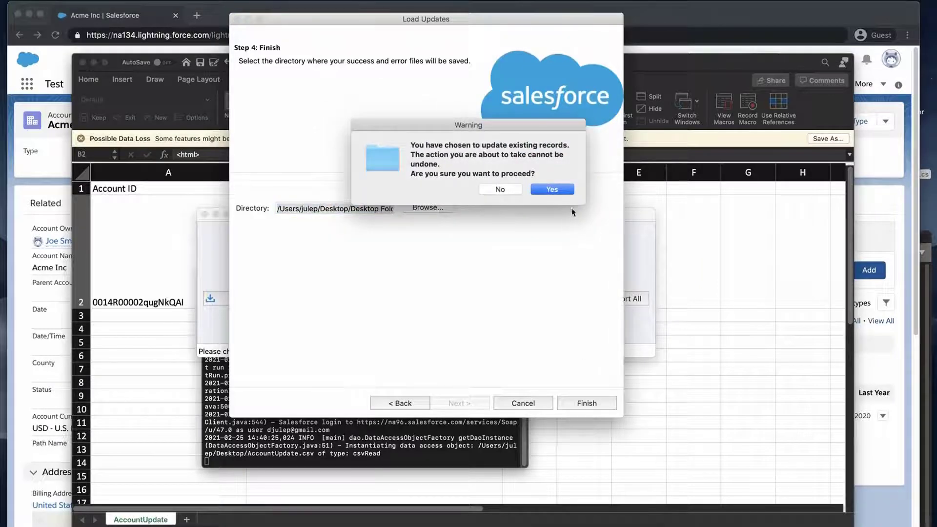
{"action": "left_click", "coordinate": [562, 190]}
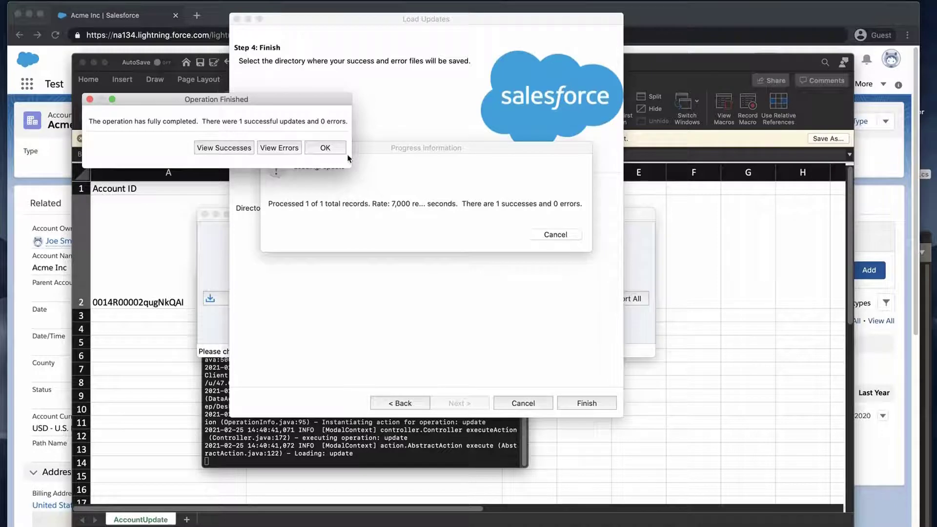
{"action": "left_click", "coordinate": [327, 148]}
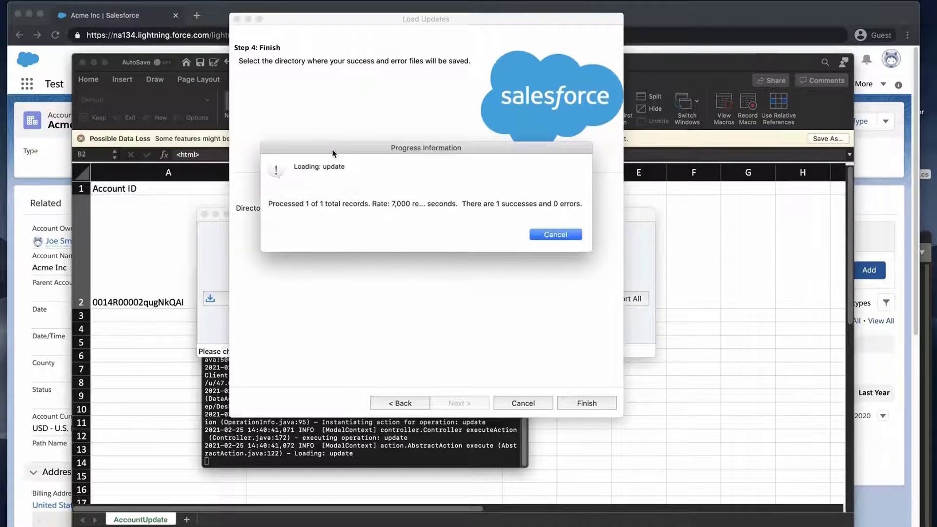
- Scroll the Acme Inc record to show Rich Text 'Interneting Is Easy!' under Additional Information
{"action": "left_click", "coordinate": [47, 301]}
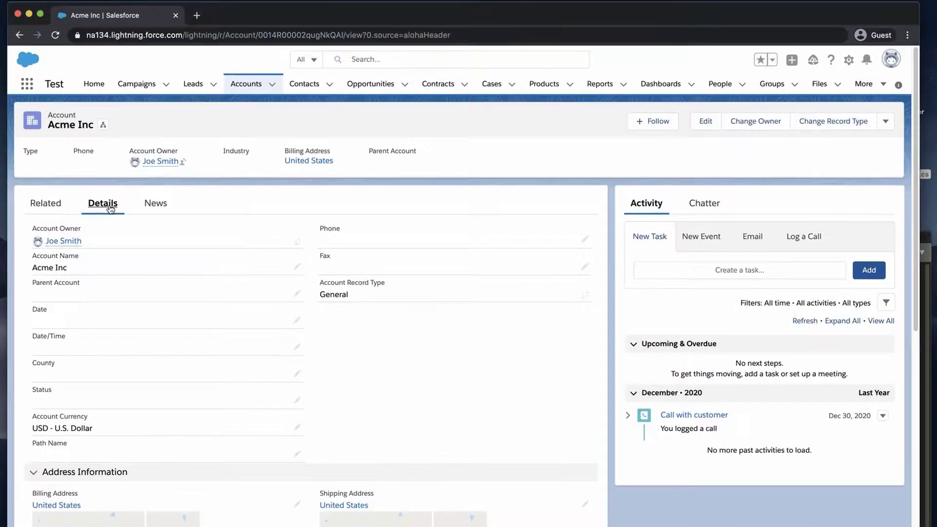
{"action": "scroll", "coordinate": [206, 299], "scroll_direction": "down", "scroll_amount": 10}
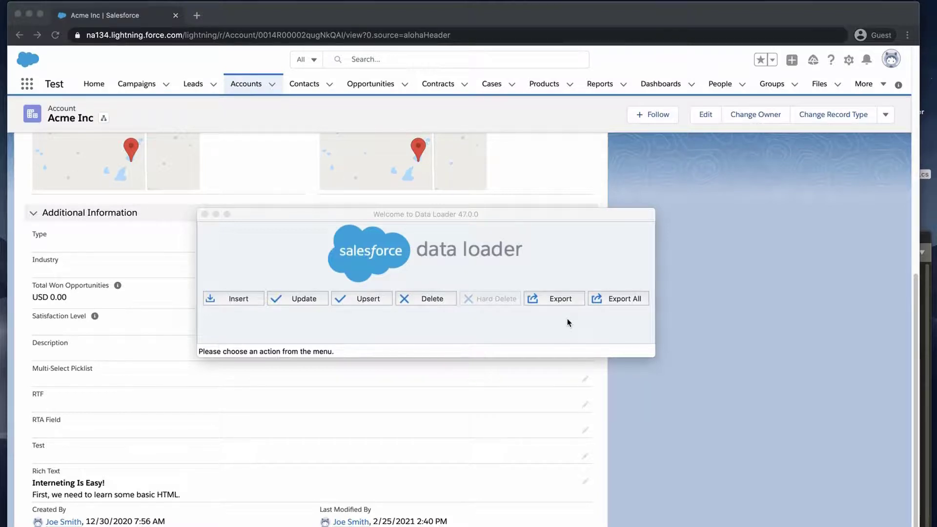
- Start an export of the Account object to extract.csv
{"action": "left_click", "coordinate": [561, 299]}
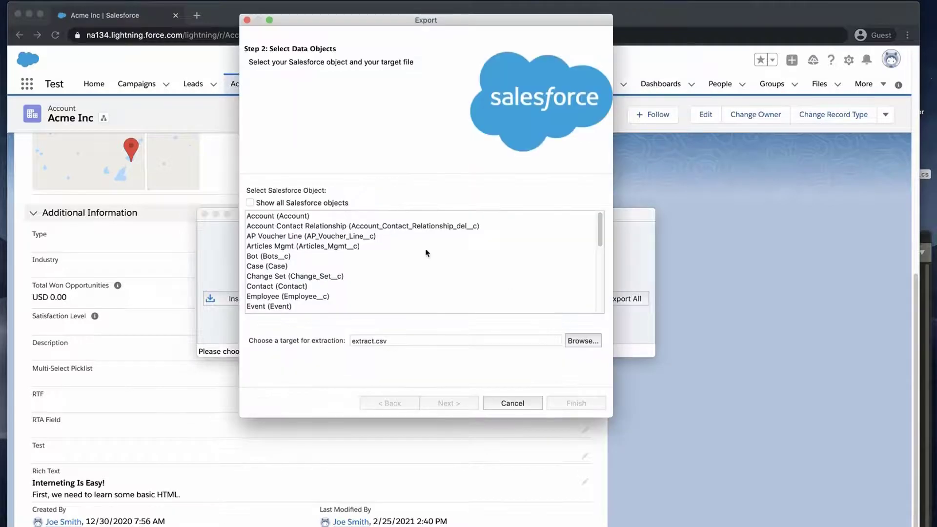
{"action": "left_click", "coordinate": [351, 219]}
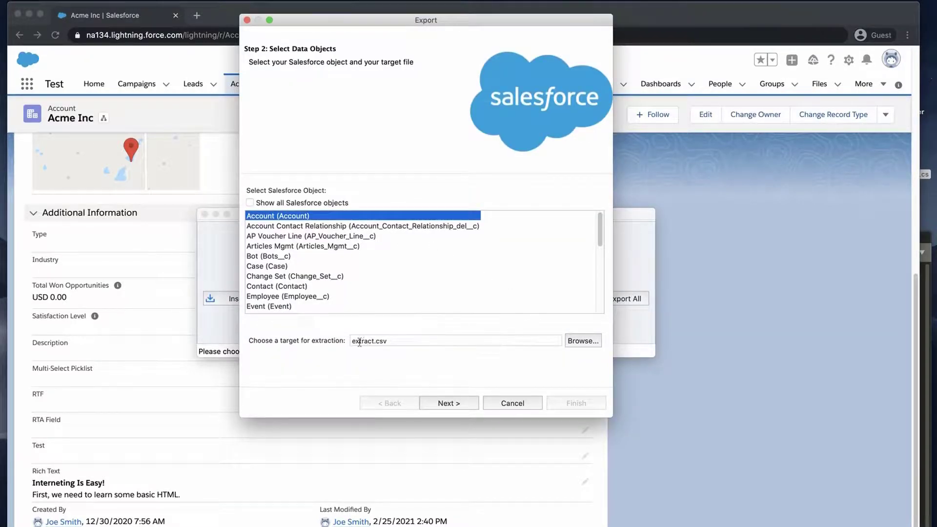
{"action": "left_click", "coordinate": [385, 340]}
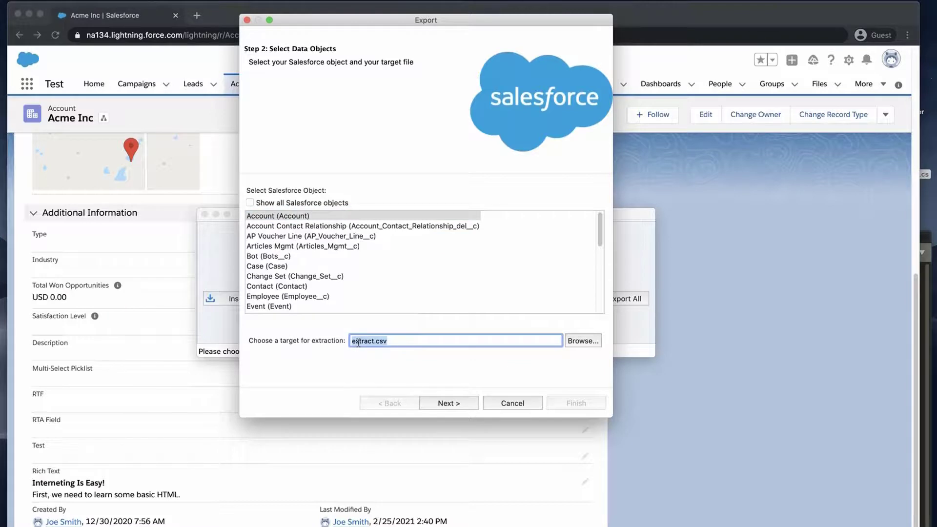
{"action": "left_click", "coordinate": [474, 407]}
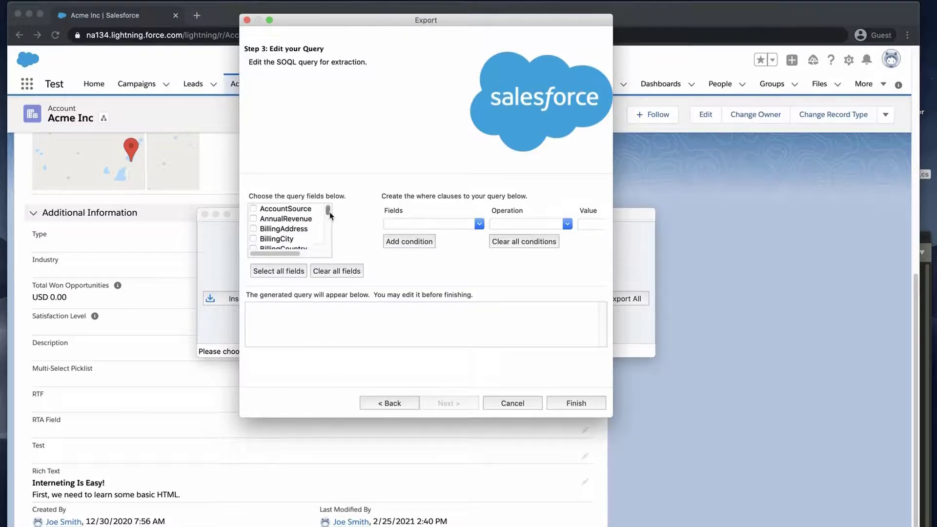
- Query the Id and Rich_Text__c fields and run the export, extracting 33 records
{"action": "scroll", "coordinate": [327, 213], "scroll_direction": "down", "scroll_amount": 3}
{"action": "left_click", "coordinate": [254, 212]}
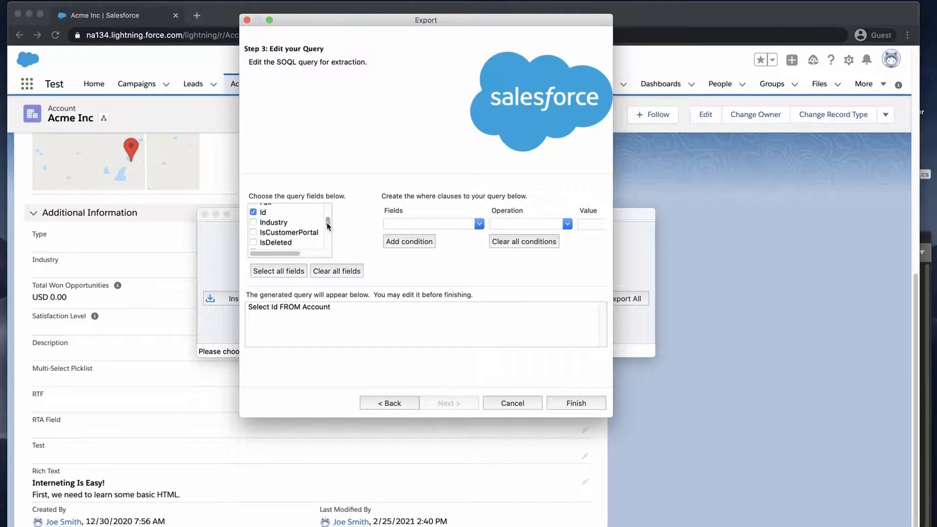
{"action": "scroll", "coordinate": [327, 227], "scroll_direction": "down", "scroll_amount": 3}
{"action": "left_click", "coordinate": [253, 243]}
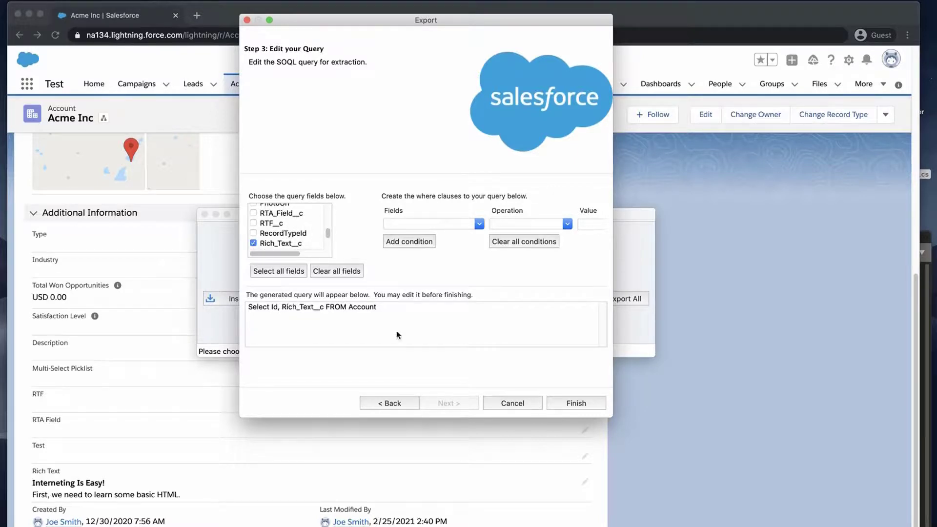
{"action": "left_click", "coordinate": [564, 407]}
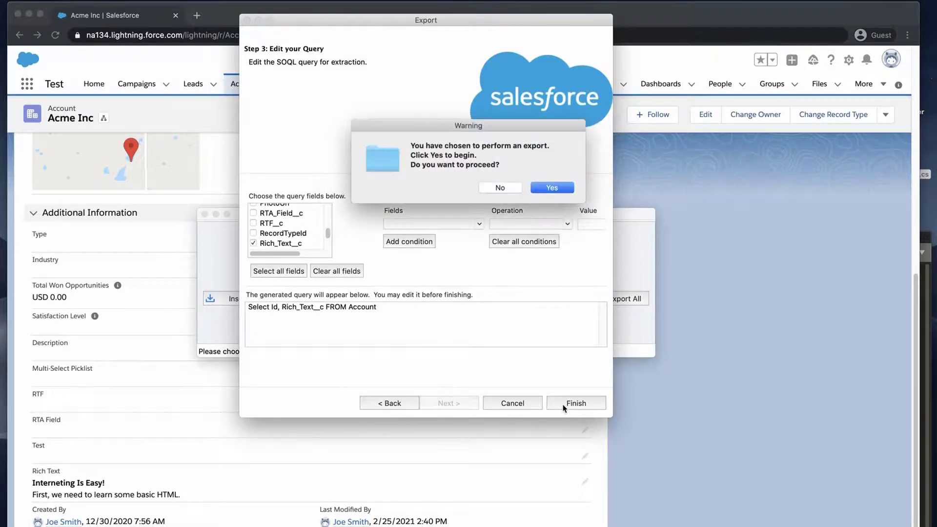
{"action": "left_click", "coordinate": [552, 188]}
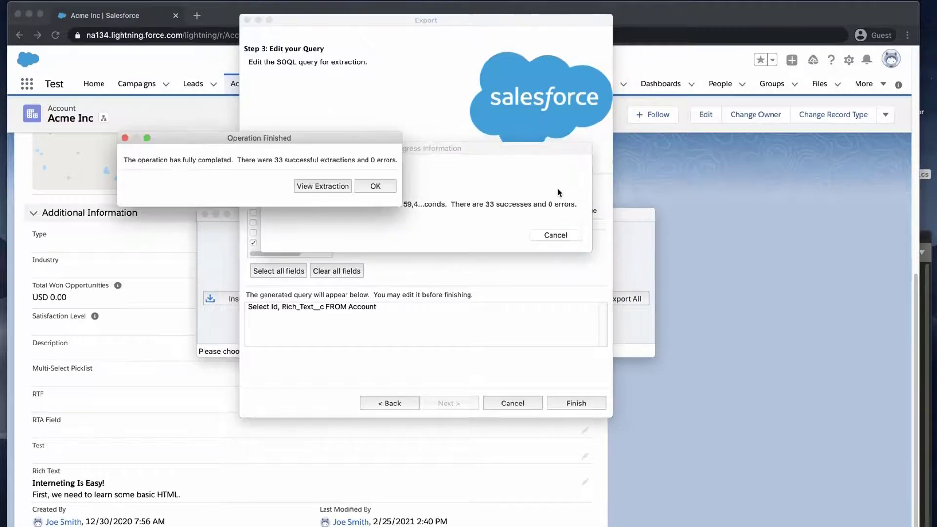
{"action": "left_click", "coordinate": [393, 192]}
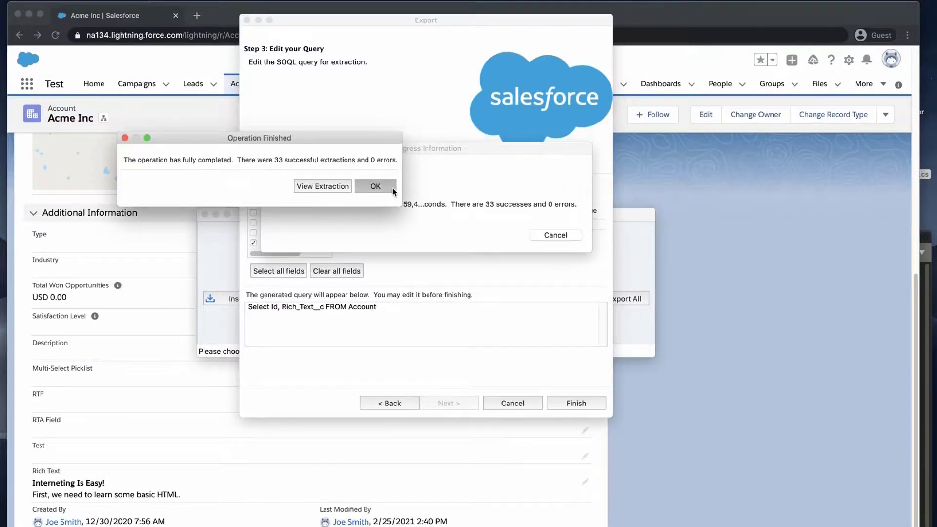